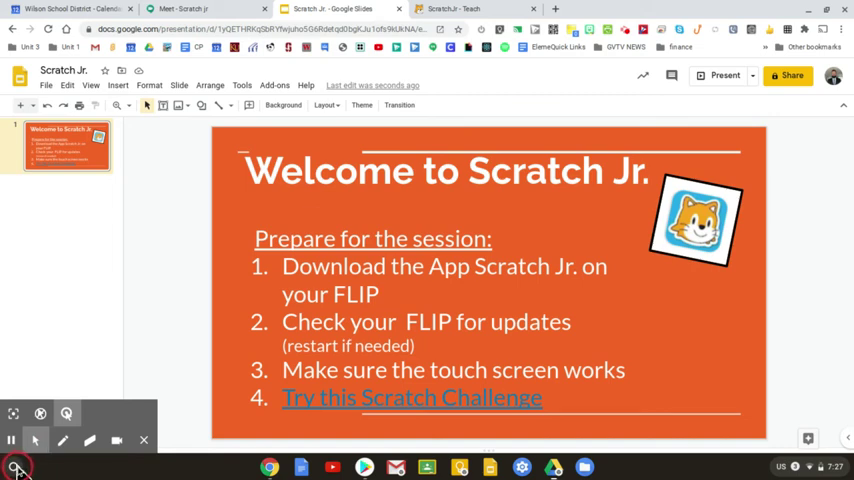
- Search the launcher for 'update' and open the 'Check for update' settings result
{"action": "left_click", "coordinate": [16, 468]}
{"action": "left_click", "coordinate": [400, 380]}
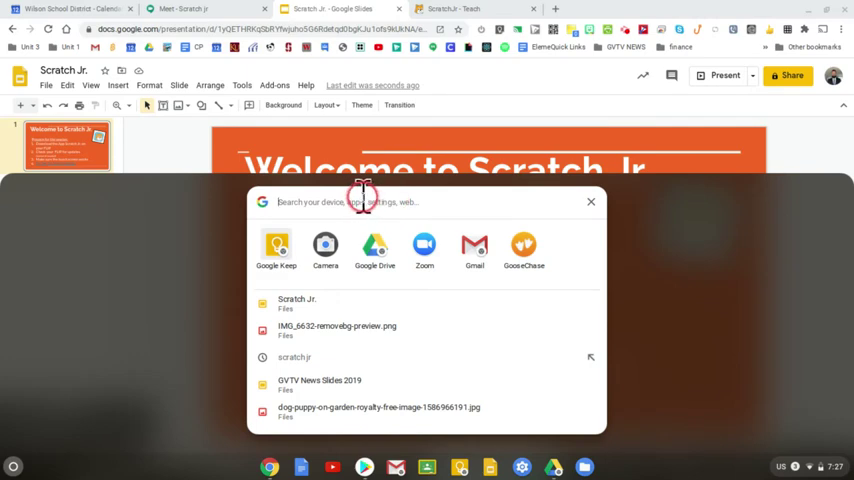
{"action": "type", "text": "update"}
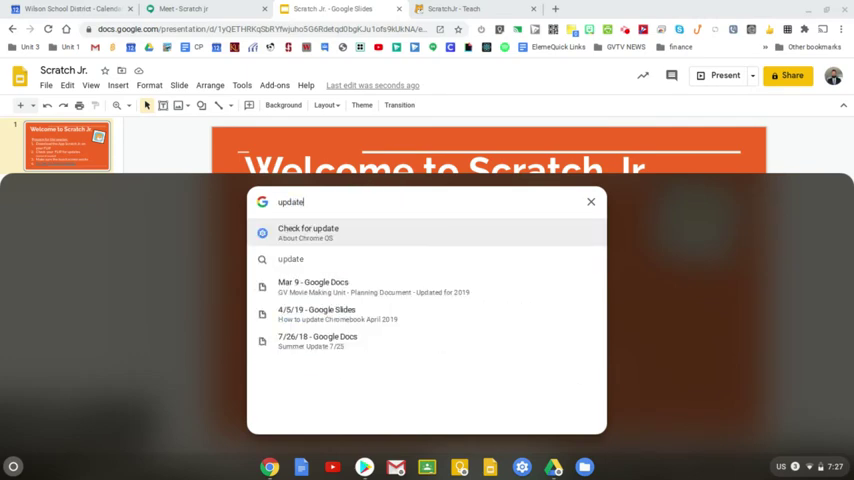
{"action": "left_click", "coordinate": [333, 240]}
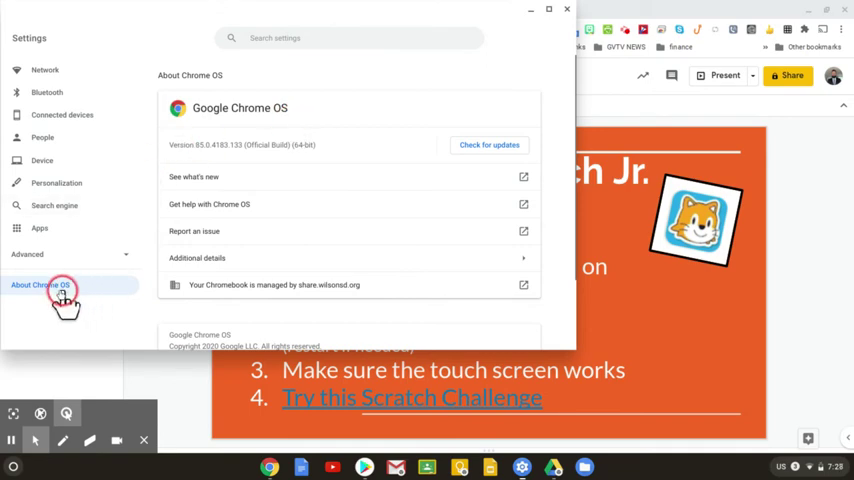
- Start a Chrome OS update check from the About Chrome OS page showing version 85
{"action": "left_click", "coordinate": [512, 145]}
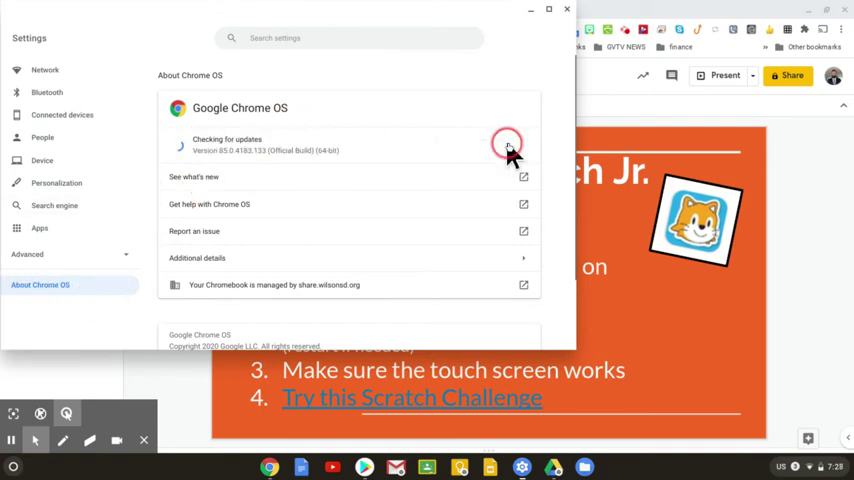